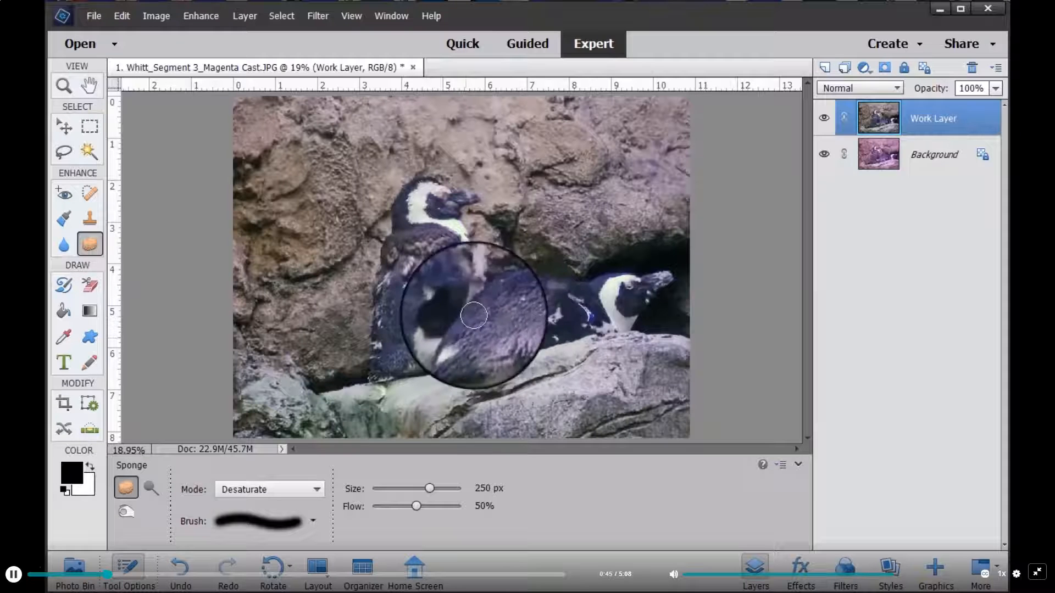
Desaturate the leftover color cast on both penguins with the 250 px Sponge and compare the Work Layer against the original
drag(473, 315, 546, 300)
mouse_move(440, 334)
mouse_down()
mouse_move(418, 342)
mouse_move(449, 248)
mouse_move(451, 303)
mouse_move(436, 243)
mouse_move(396, 320)
mouse_move(430, 297)
mouse_move(377, 363)
mouse_move(428, 337)
mouse_move(588, 313)
mouse_move(610, 289)
mouse_move(539, 298)
mouse_move(593, 291)
mouse_move(601, 311)
mouse_move(527, 343)
mouse_move(444, 352)
mouse_move(437, 319)
mouse_move(483, 326)
mouse_move(643, 287)
mouse_move(596, 301)
mouse_move(473, 273)
mouse_move(446, 248)
mouse_move(395, 294)
mouse_move(433, 278)
mouse_move(387, 330)
mouse_move(400, 298)
mouse_move(392, 353)
mouse_move(449, 347)
mouse_move(522, 294)
mouse_move(551, 299)
mouse_move(458, 340)
mouse_move(461, 355)
mouse_move(540, 301)
mouse_move(592, 292)
mouse_move(424, 194)
mouse_move(466, 200)
mouse_move(593, 287)
mouse_move(373, 318)
mouse_up()
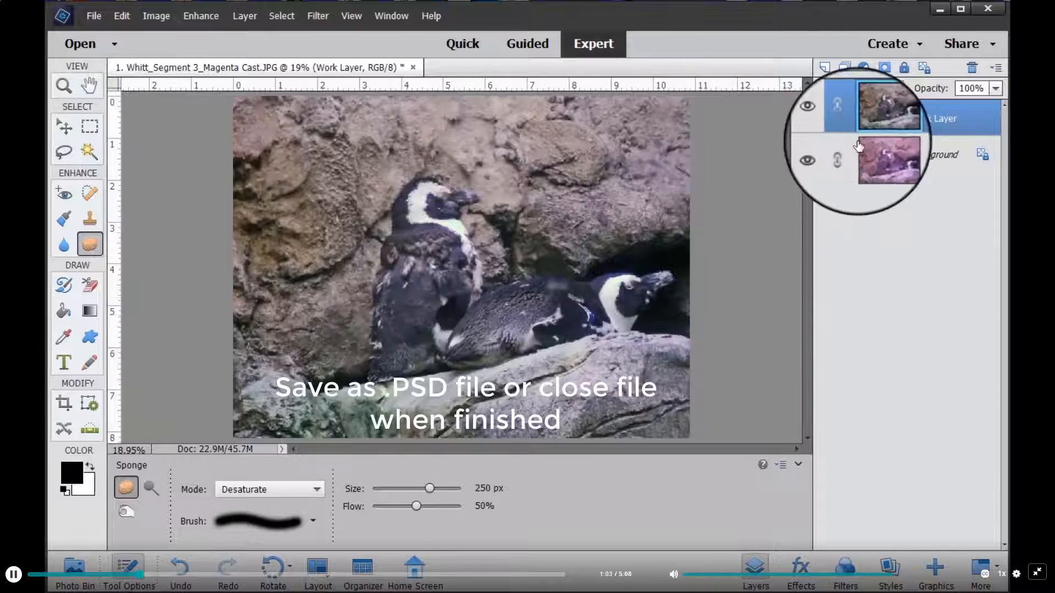
click(824, 119)
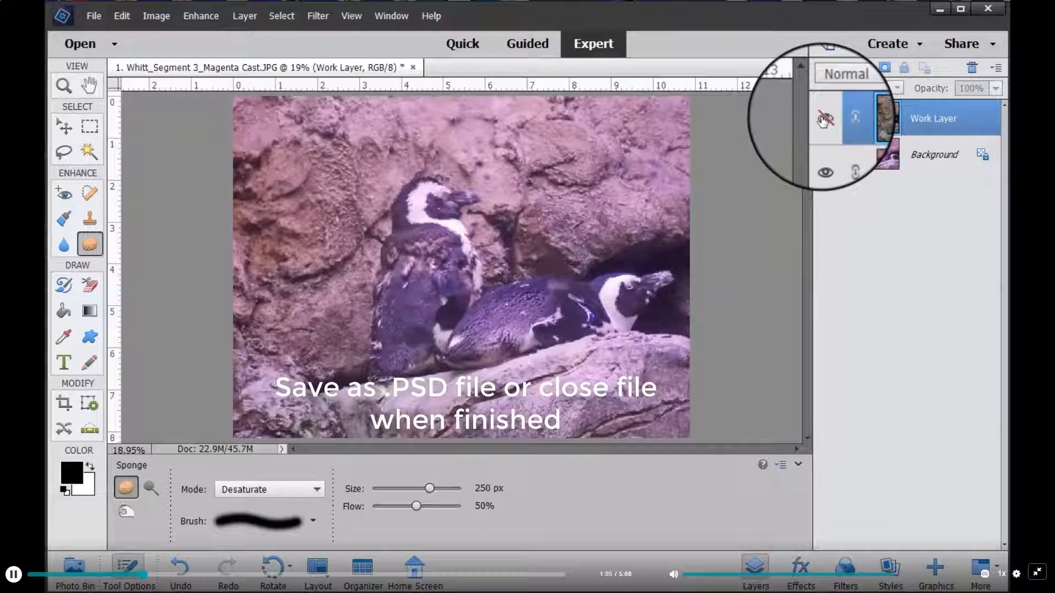
click(824, 118)
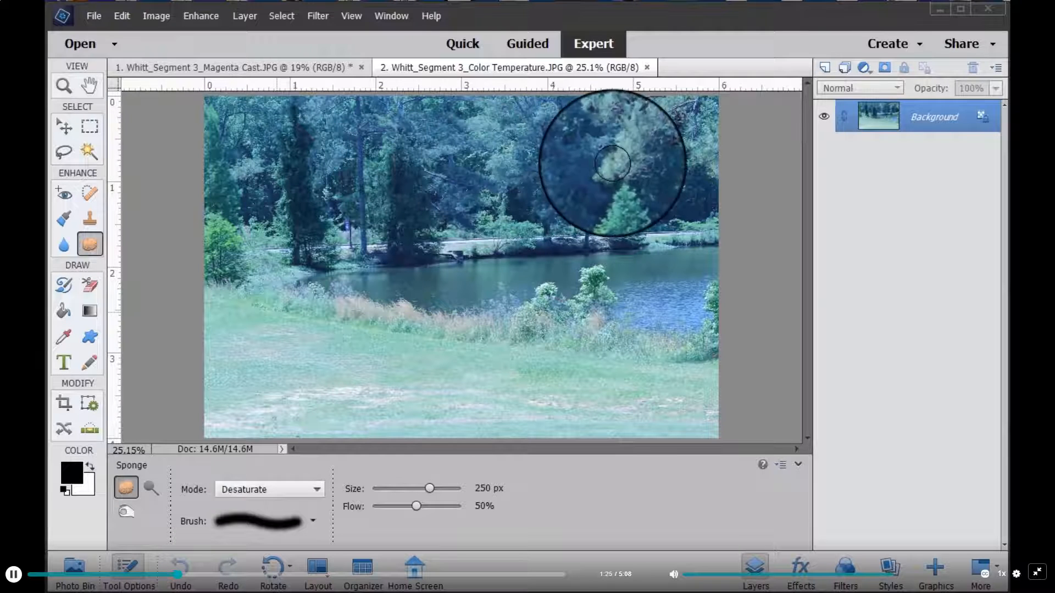
Duplicate the Background layer of the Color Temperature photo as "Work Layer"
right_click(934, 120)
click(956, 138)
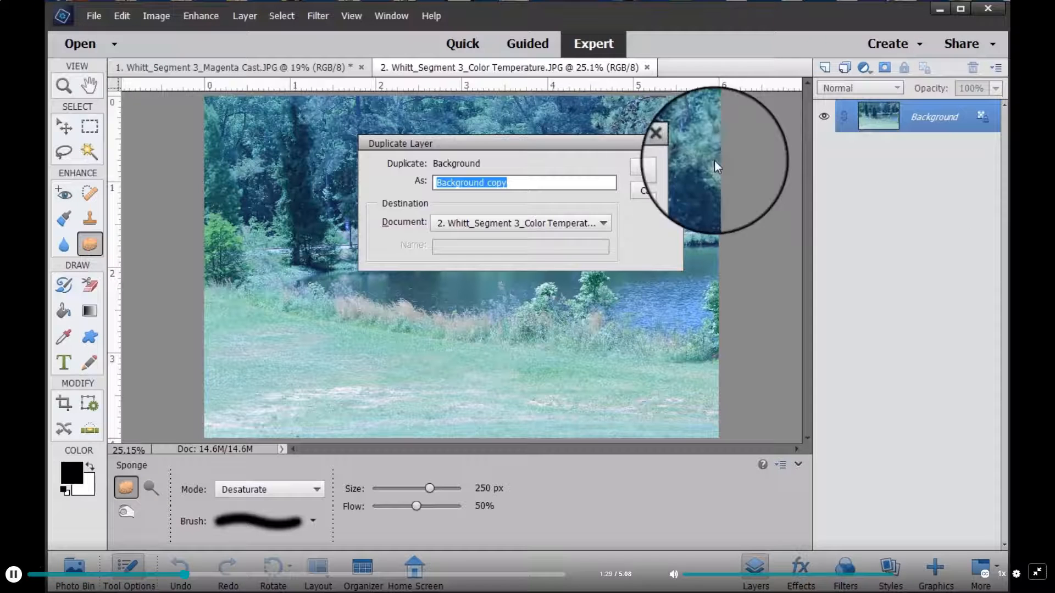
text(Work)
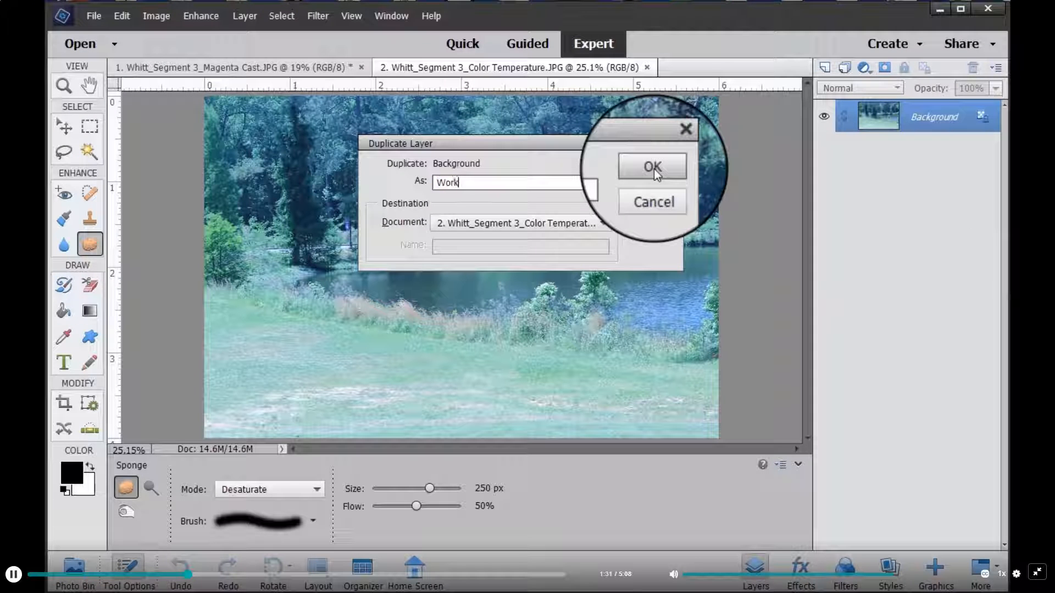
text( Layer)
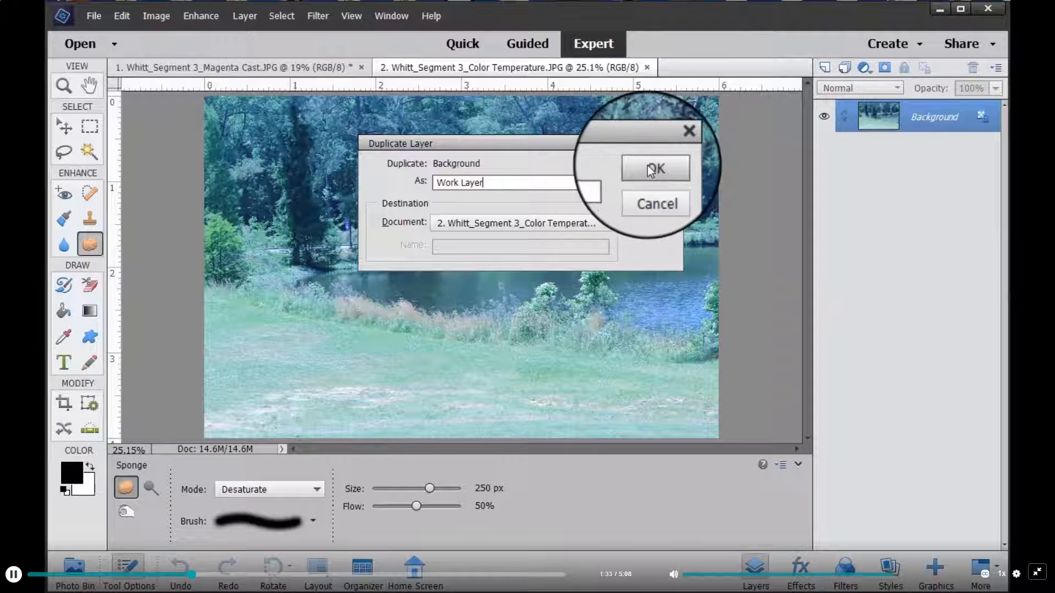
click(657, 165)
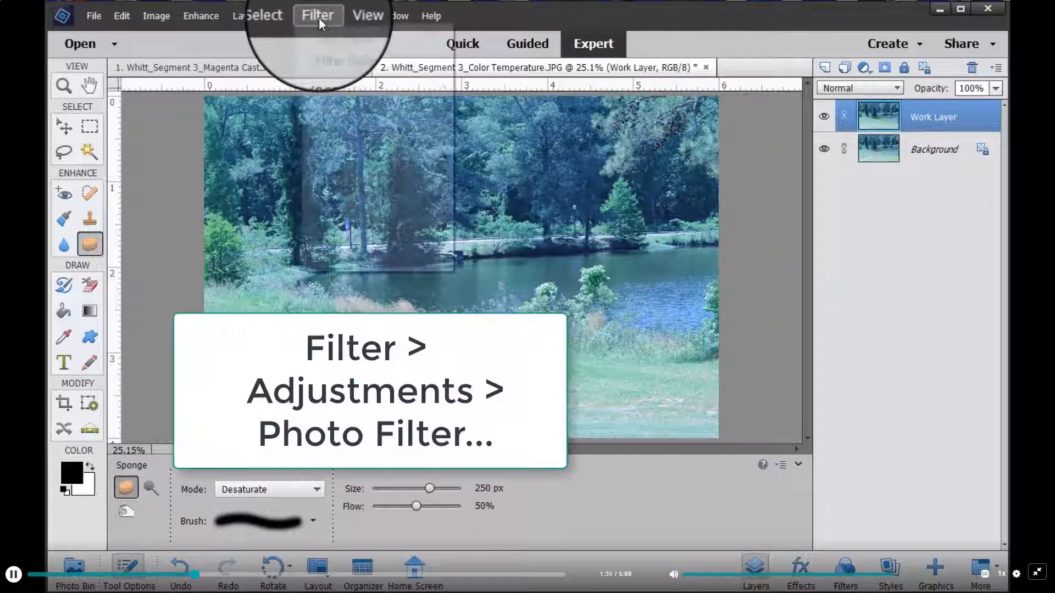
Start a Photo Filter adjustment on the Work Layer using Warming Filter (85) and set its density to 40%
click(318, 17)
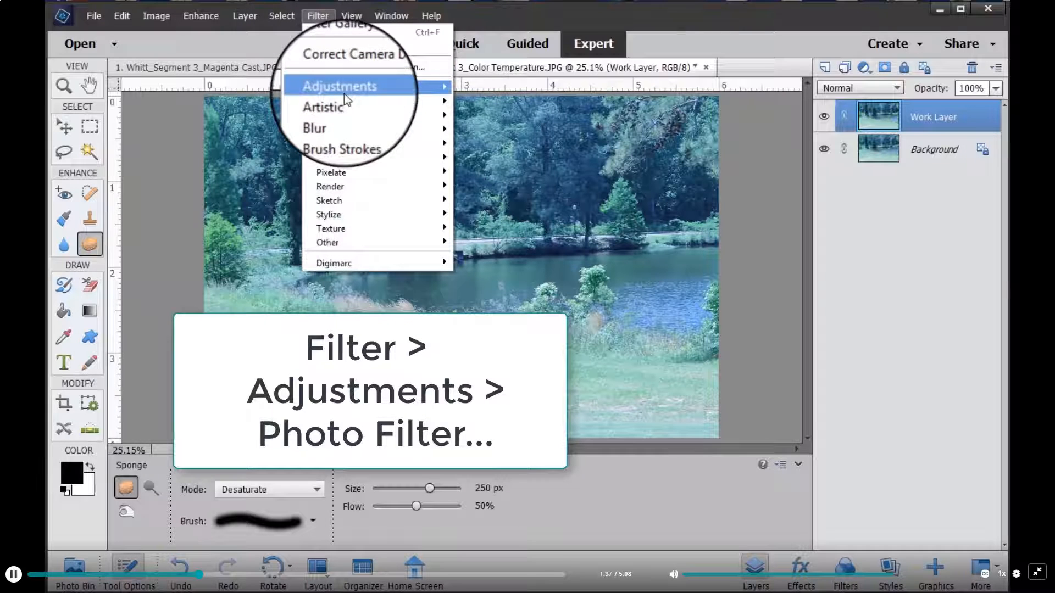
mouse_move(344, 89)
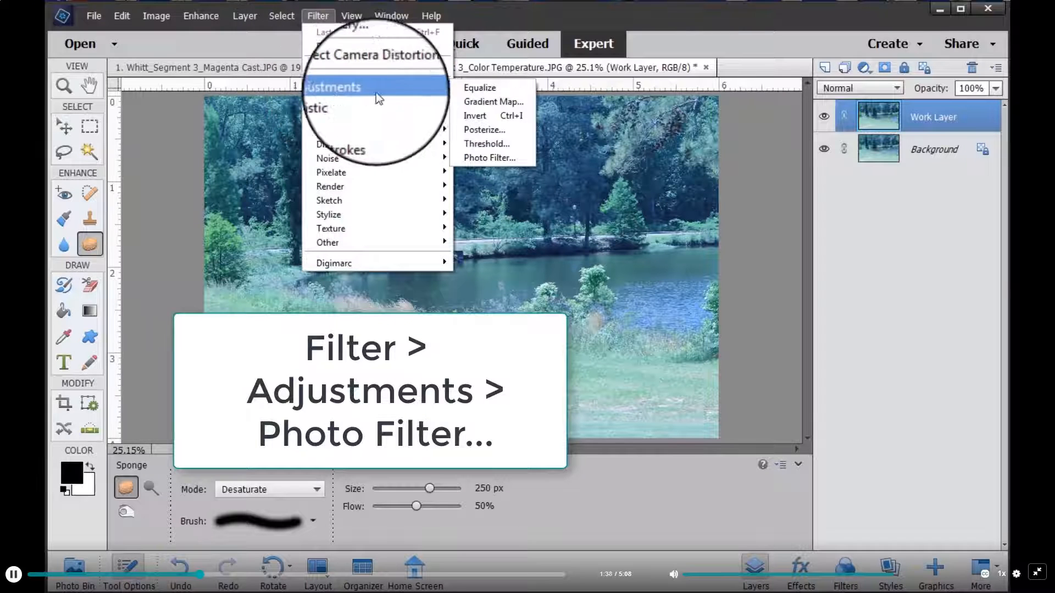
click(482, 155)
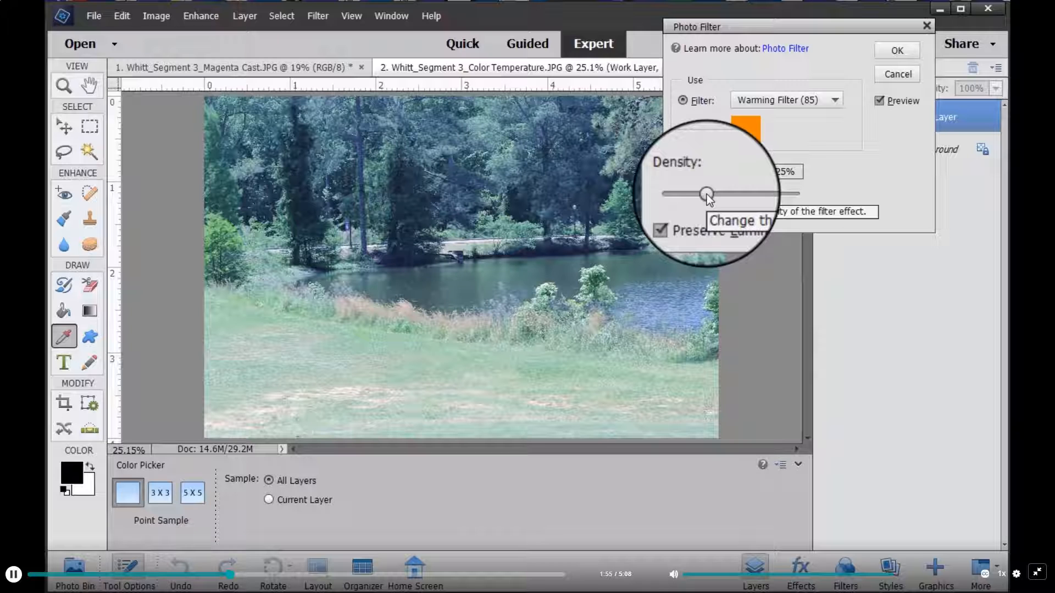
mouse_move(707, 194)
mouse_down()
mouse_move(750, 194)
mouse_move(726, 196)
mouse_up()
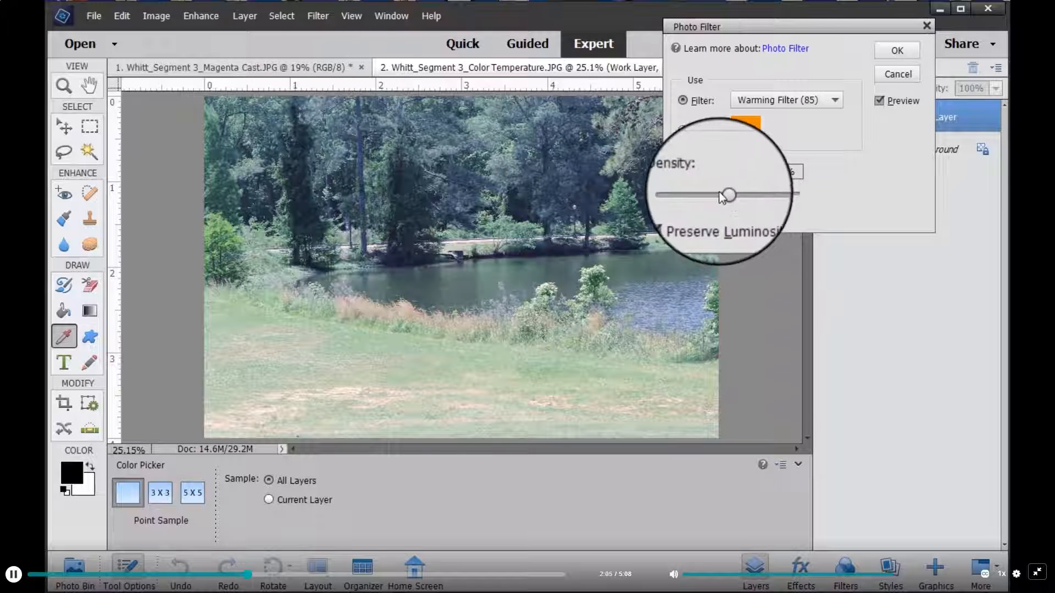
Preview Warming Filter (LBA), switch to Warming Filter (81) instead, and apply the photo filter
click(836, 97)
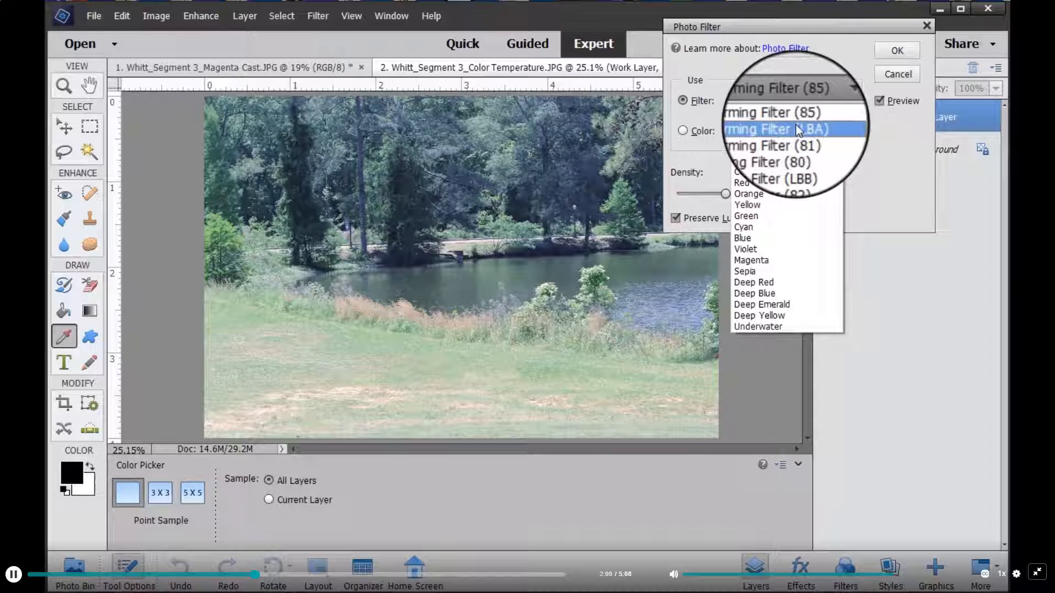
click(797, 130)
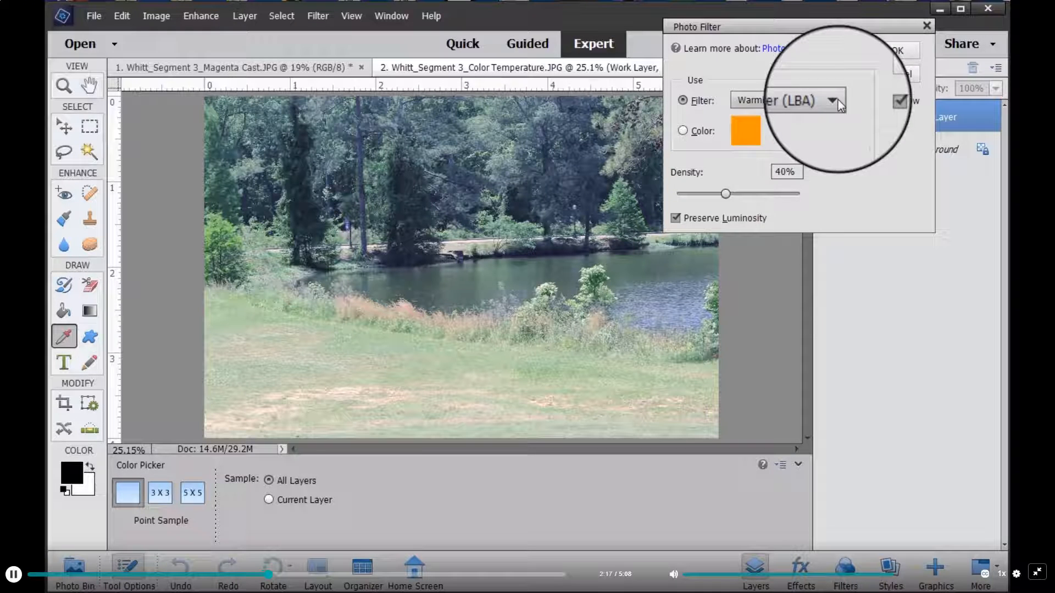
click(838, 100)
click(780, 137)
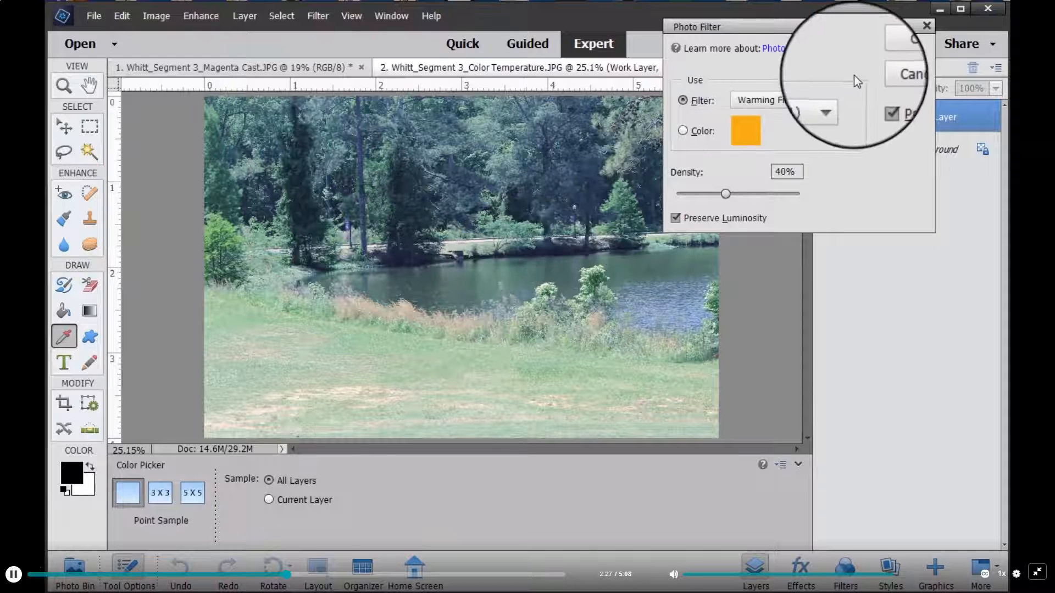
click(890, 60)
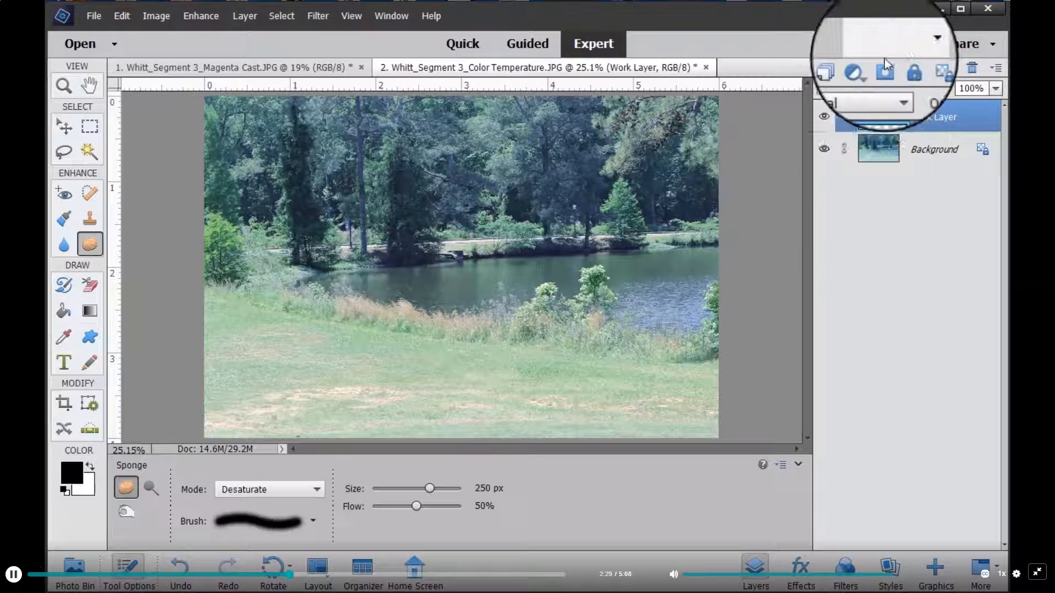
Toggle the Work Layer's visibility to compare the warmed lake photo with the original
click(824, 118)
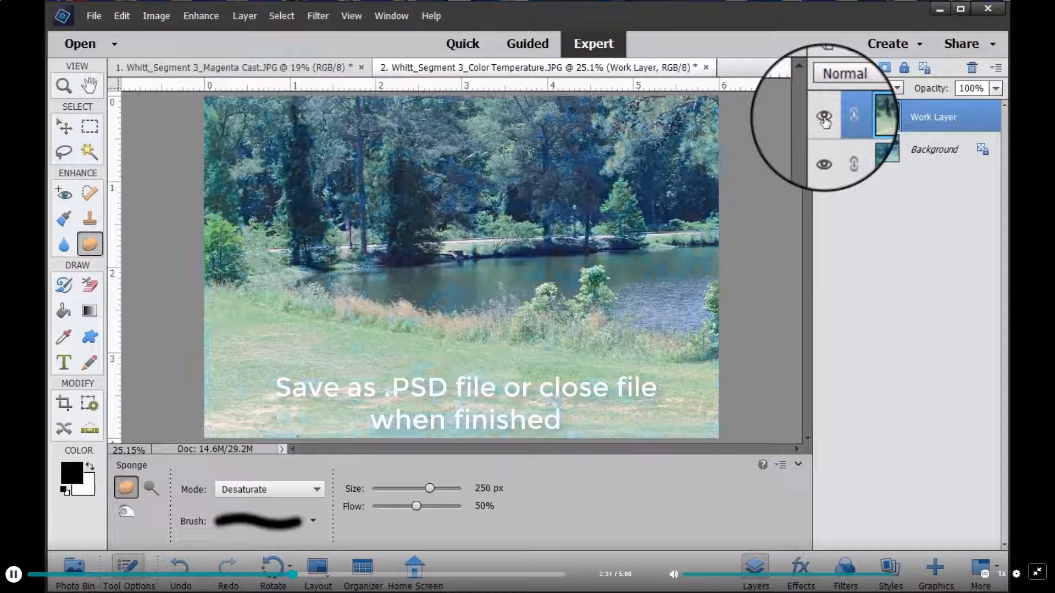
click(824, 118)
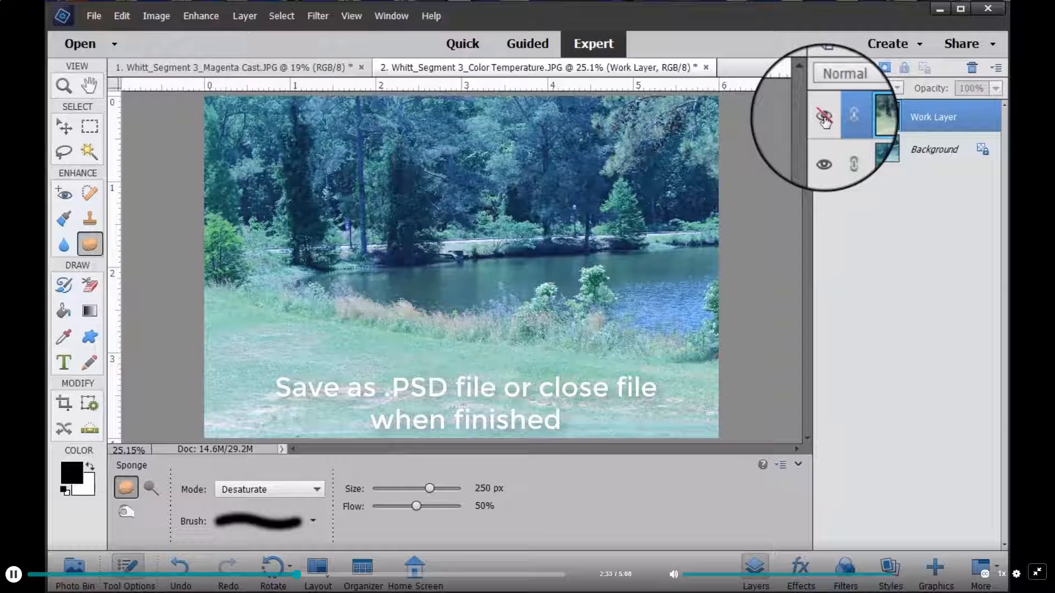
click(824, 118)
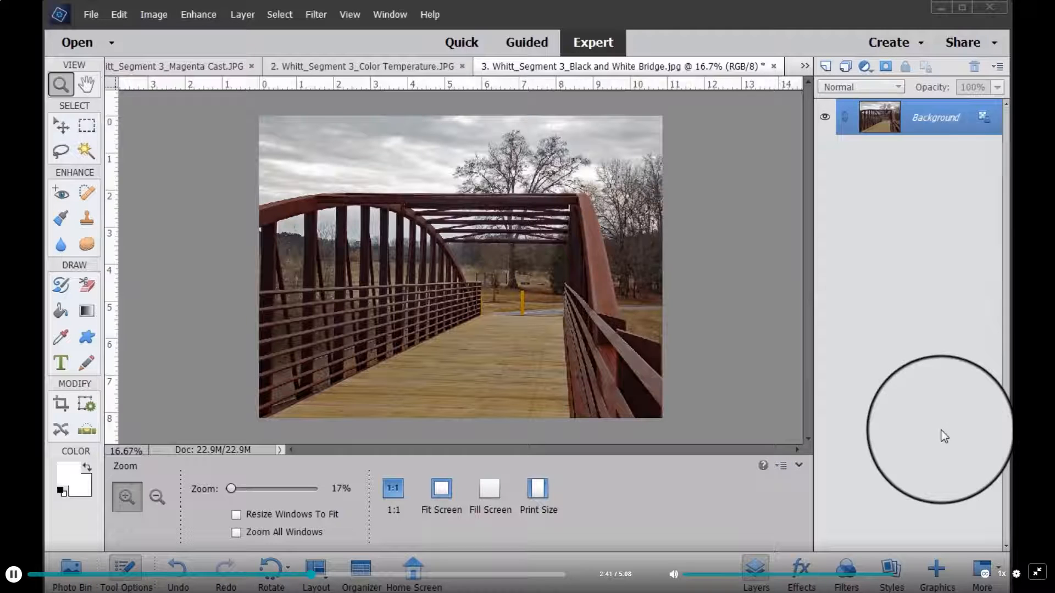
Duplicate the bridge photo's Background layer as "Work Layer"
right_click(915, 120)
click(929, 153)
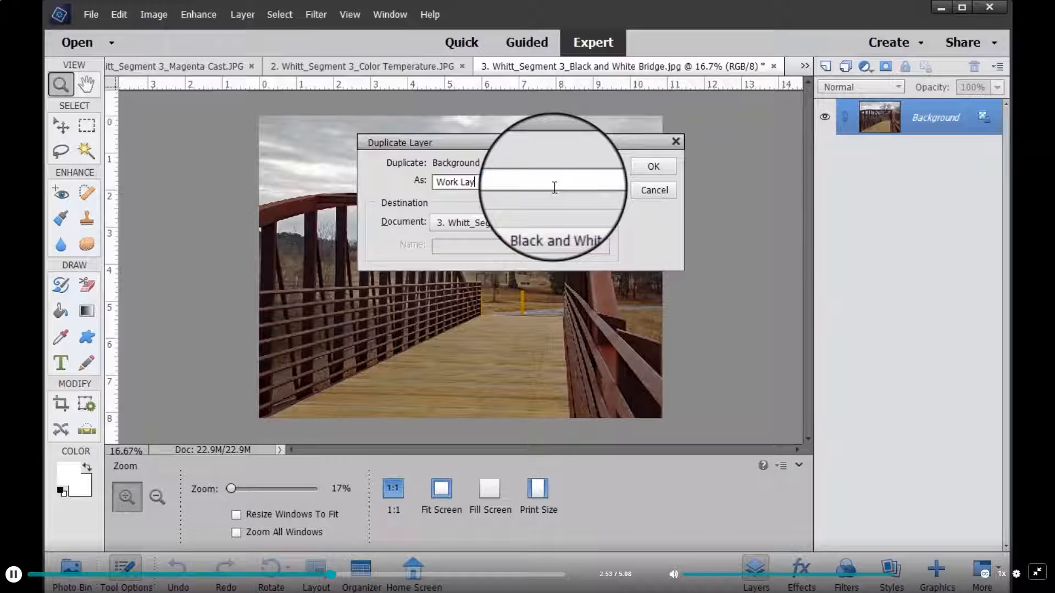
text(Work Layer)
click(647, 168)
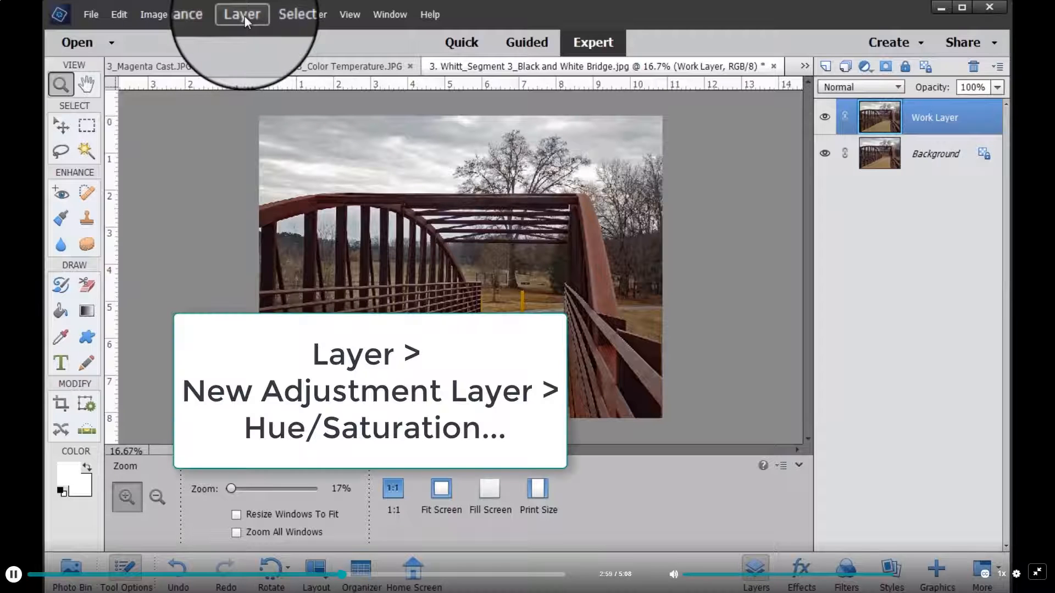
Add a Hue/Saturation adjustment layer above the Work Layer and set its saturation to -100
click(244, 15)
mouse_move(341, 130)
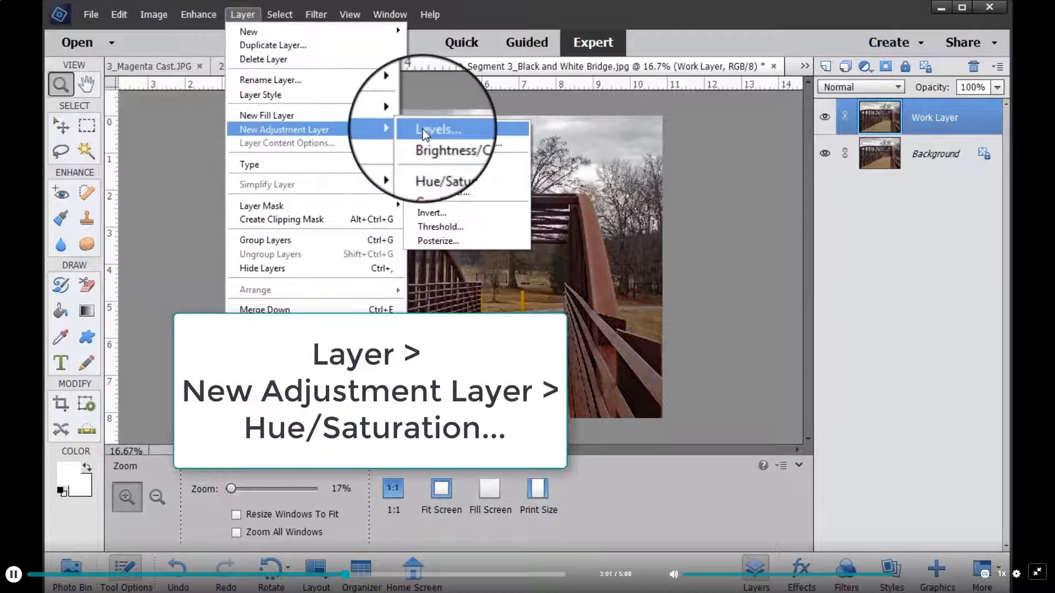
click(447, 163)
click(799, 92)
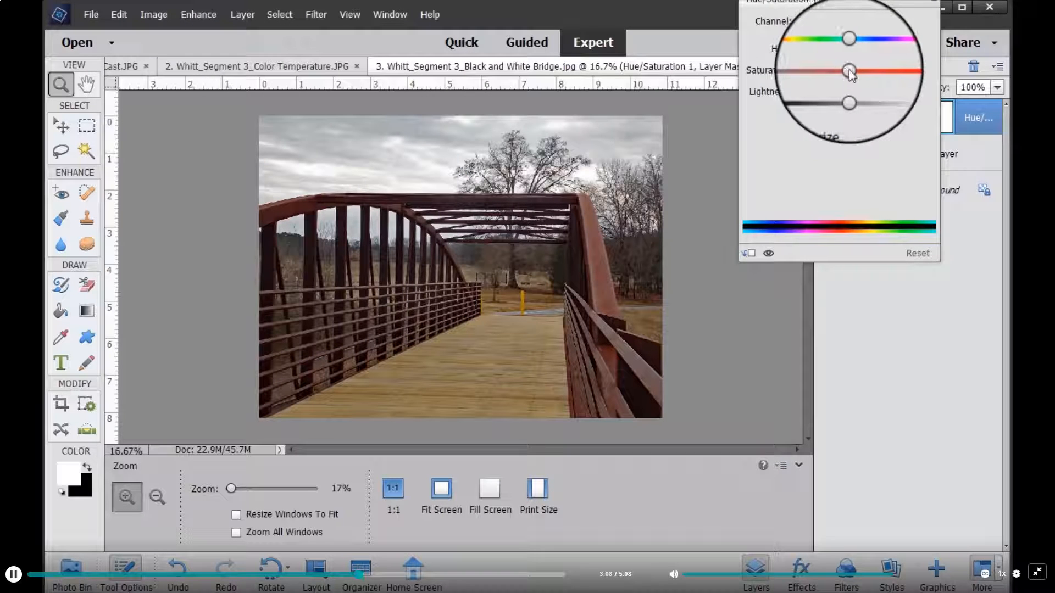
drag(849, 70, 695, 72)
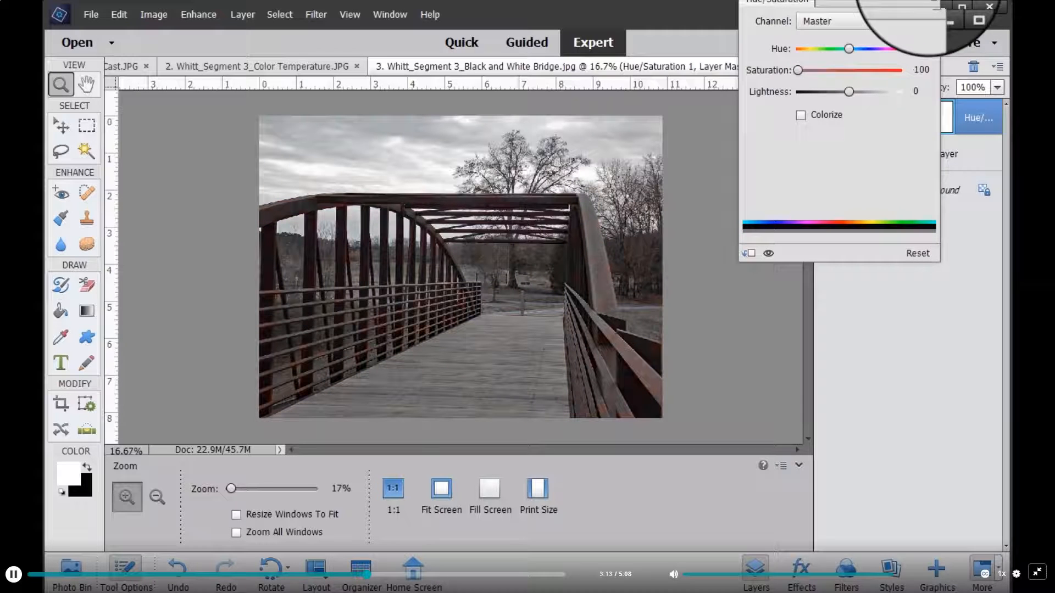
click(935, 2)
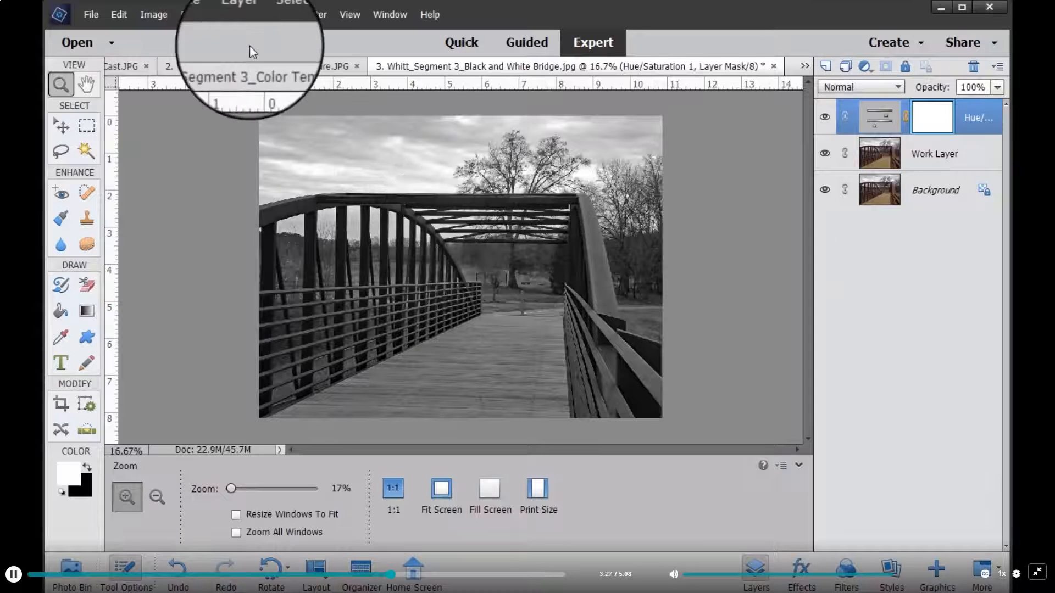
Add a Levels adjustment layer with the midtone input set to 1.20 and compare the bridge photo with and without it
click(238, 14)
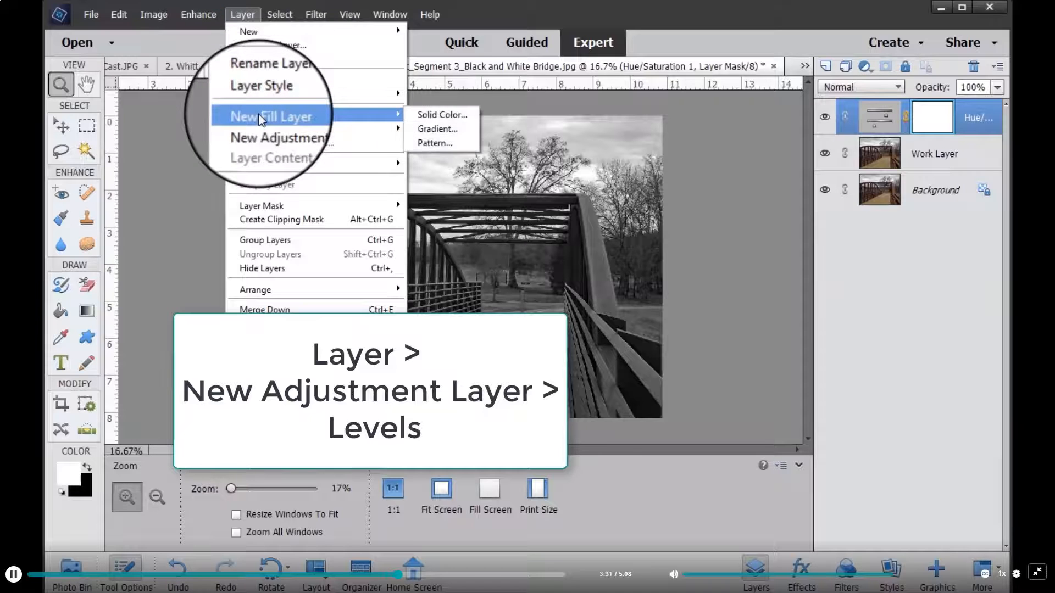
mouse_move(371, 130)
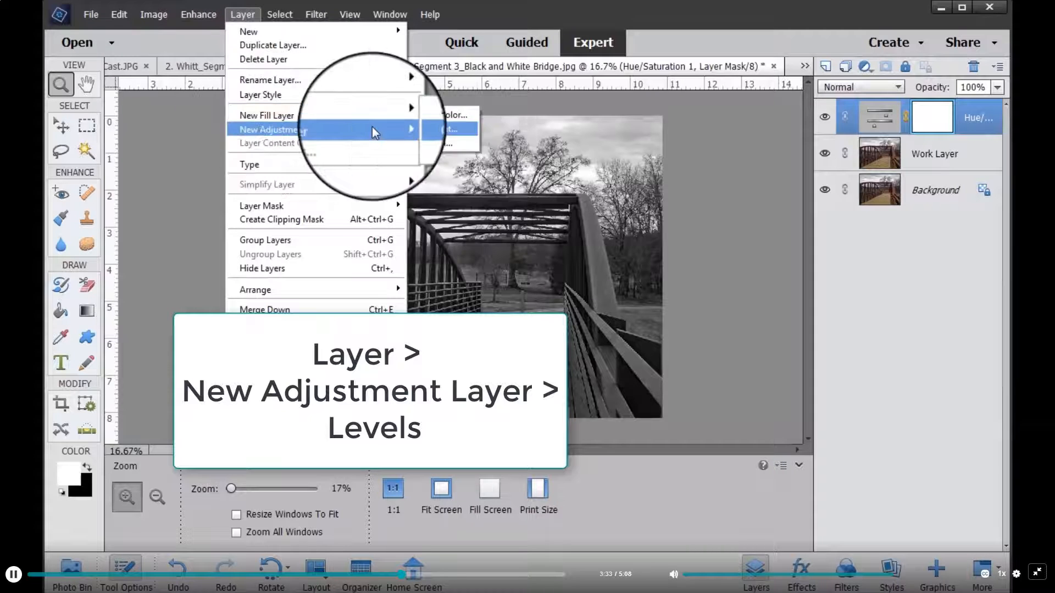
click(432, 127)
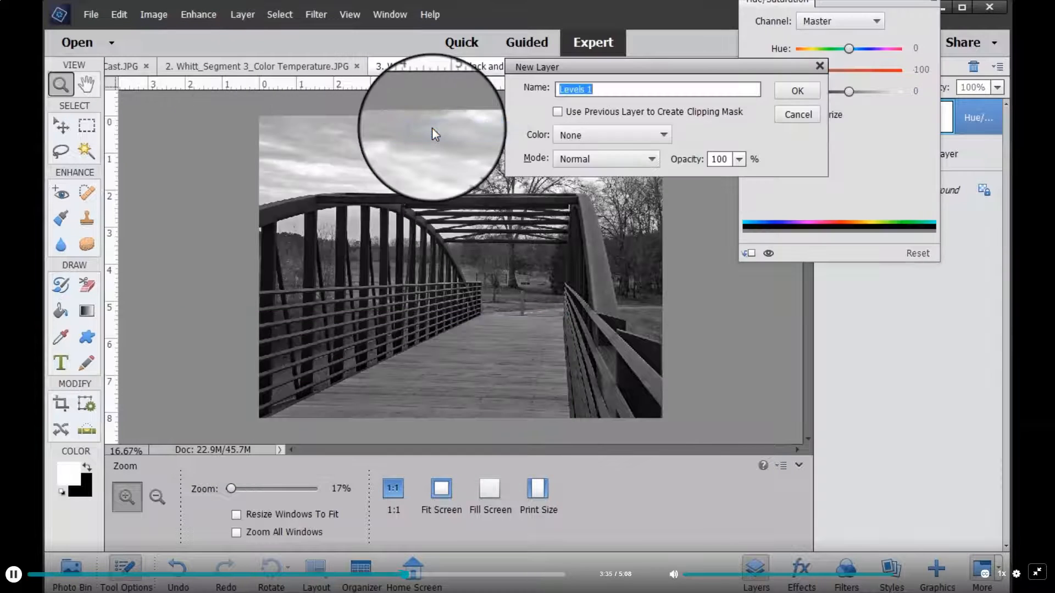
click(797, 91)
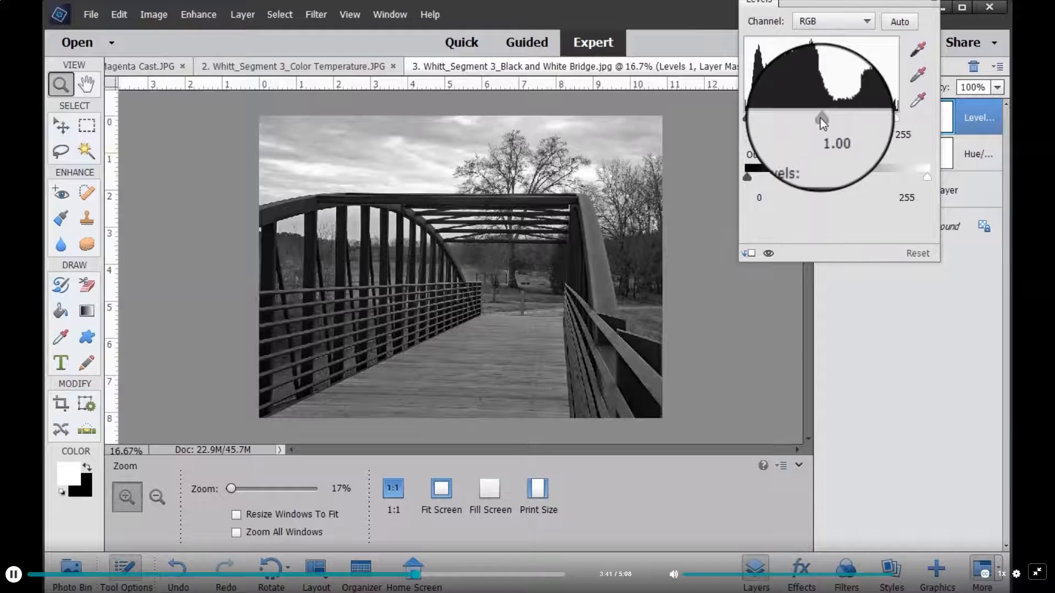
drag(821, 117, 812, 120)
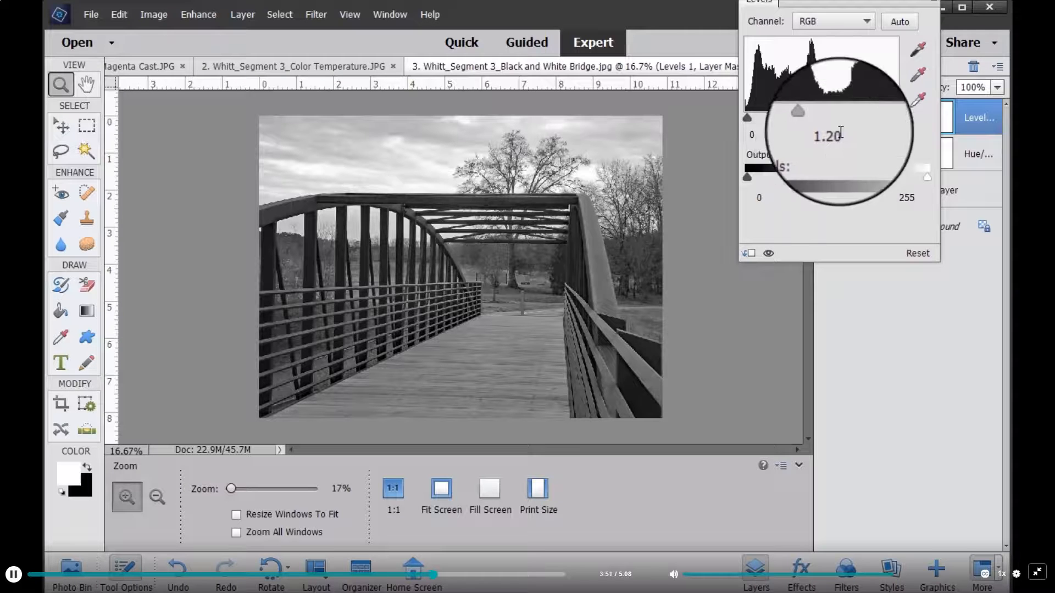
click(934, 4)
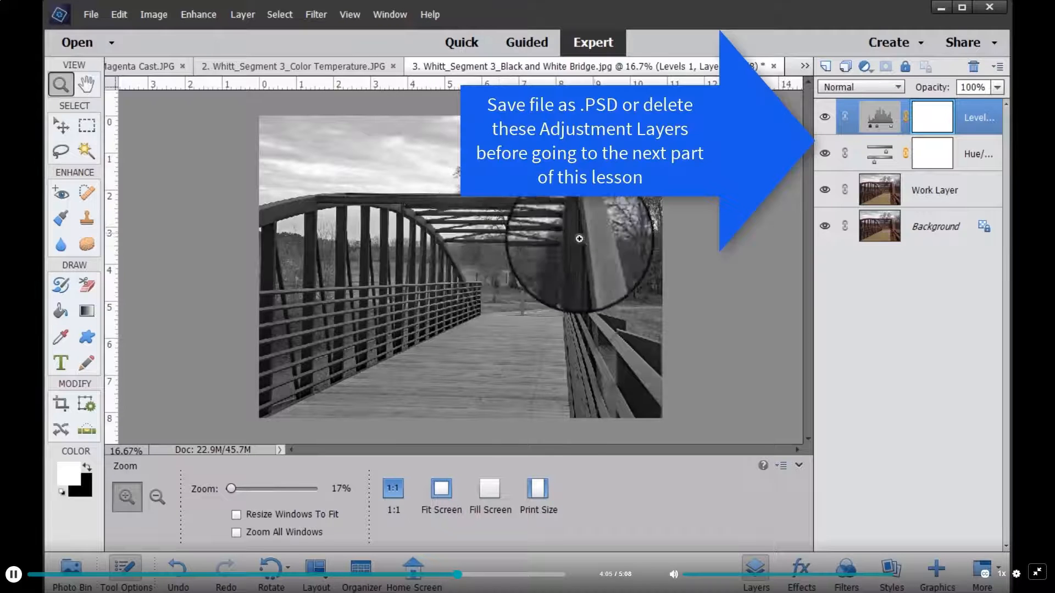
click(825, 118)
click(824, 118)
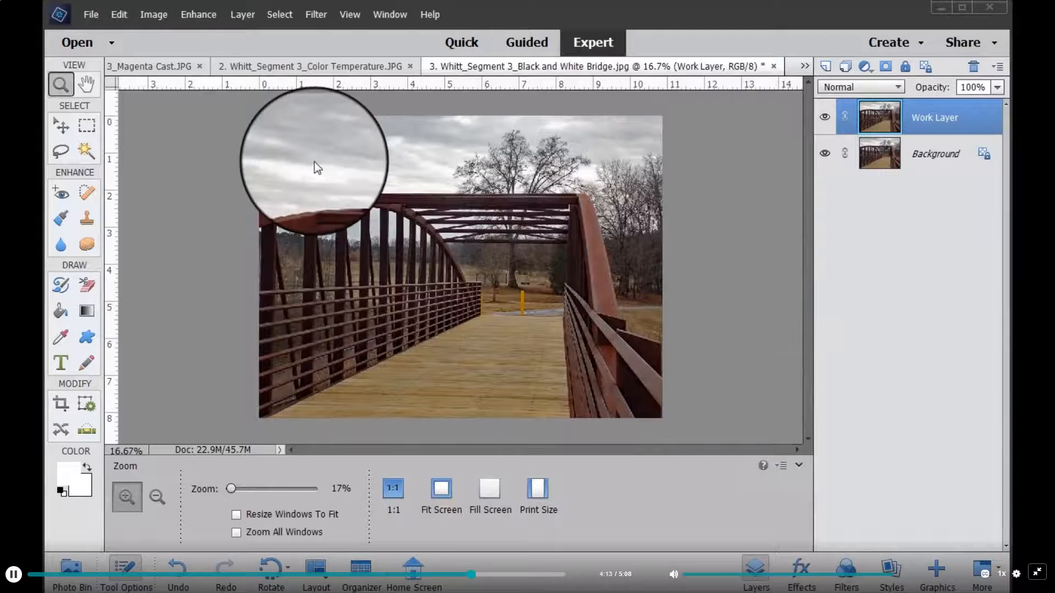
Open Convert to Black and White for the Work Layer and preview the Infrared Effect, Newspaper, Portraits, Scenic Landscape and Urban/Snapshots styles
click(193, 14)
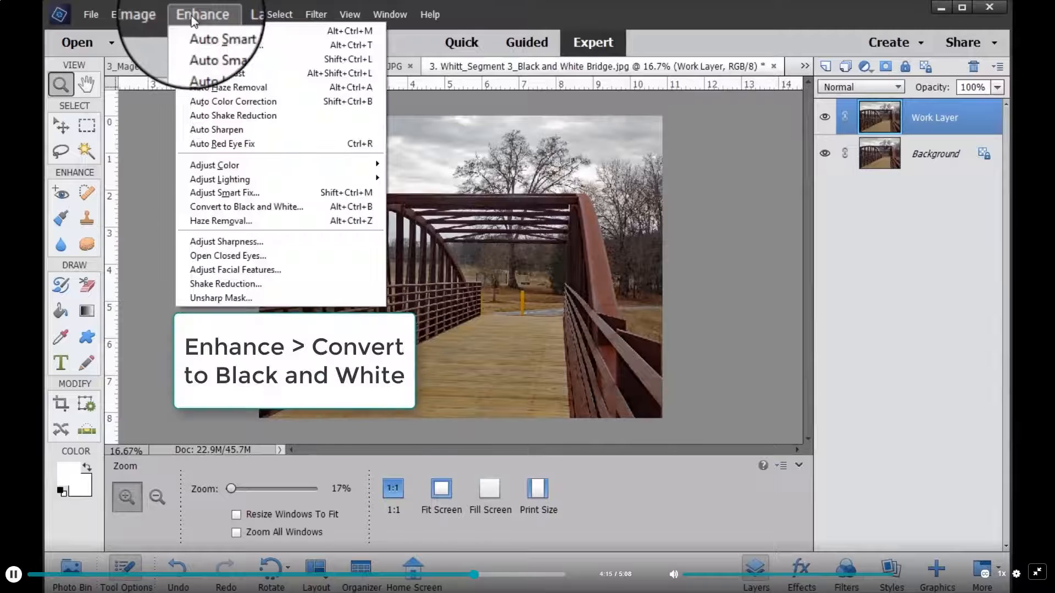
click(233, 211)
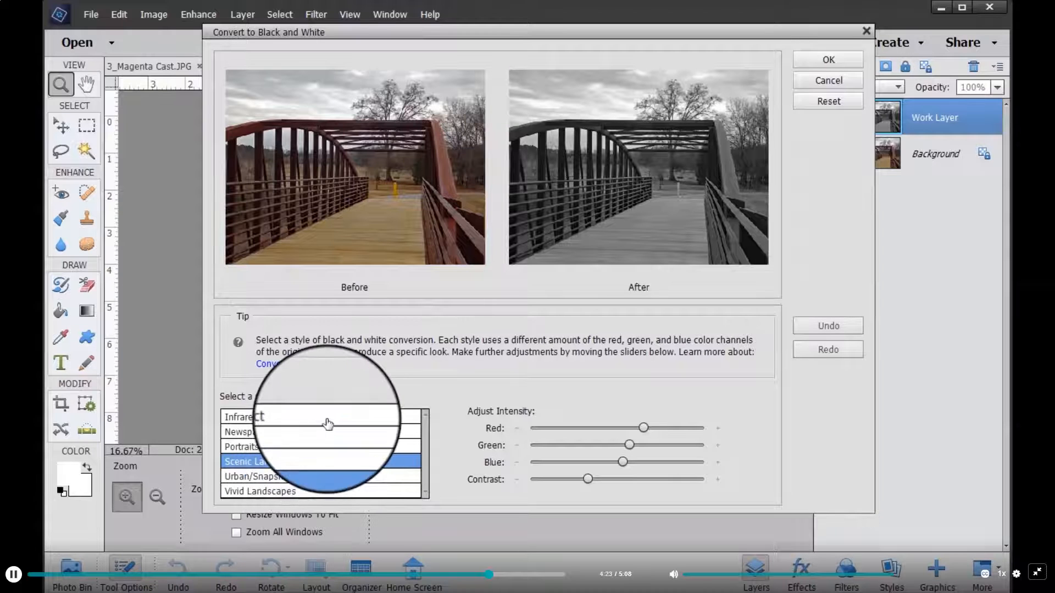
click(328, 424)
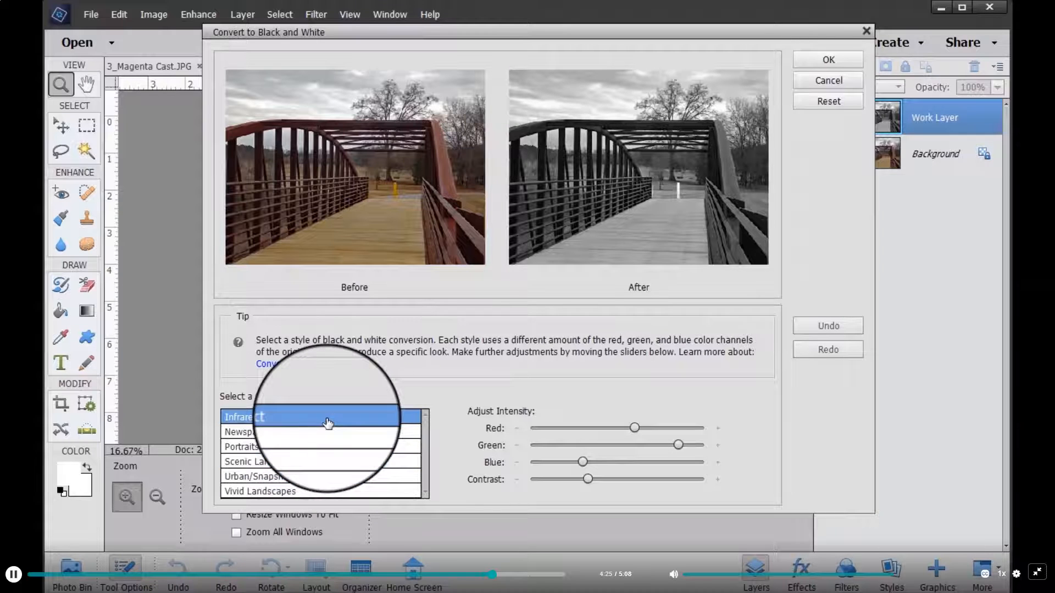
click(330, 433)
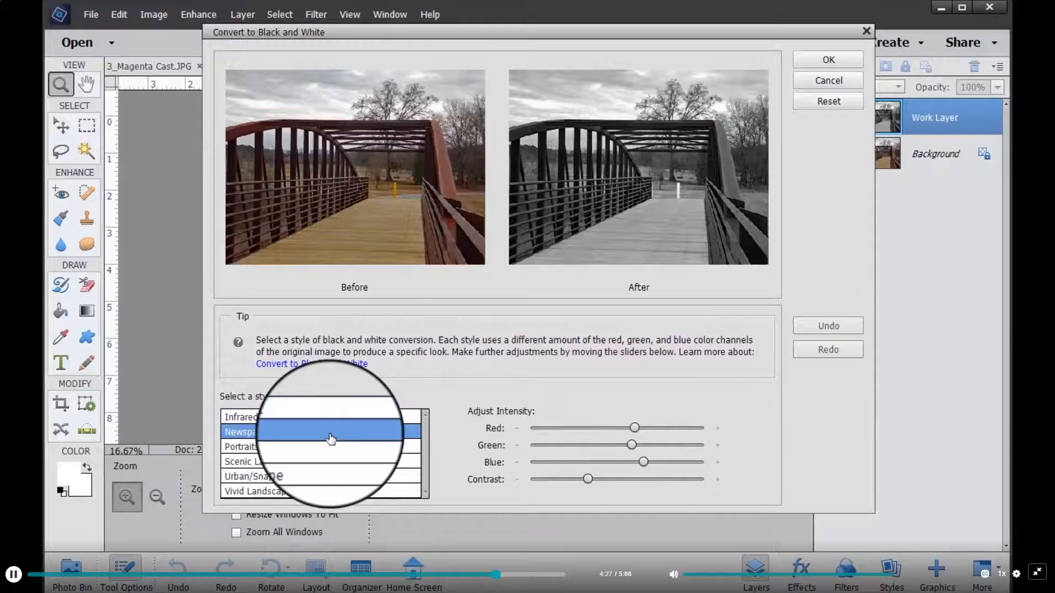
click(332, 456)
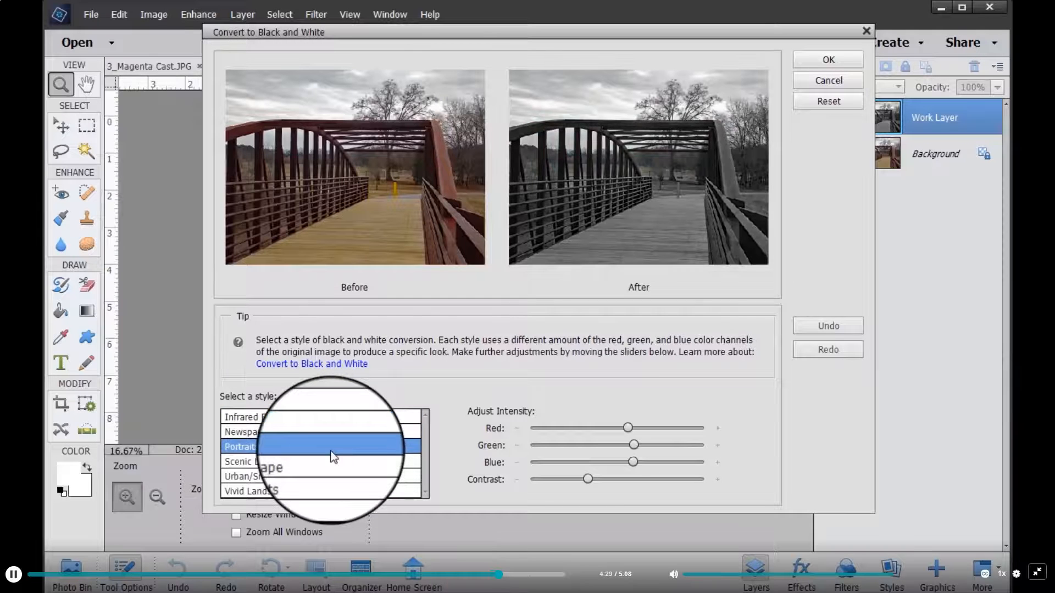
click(332, 463)
click(333, 477)
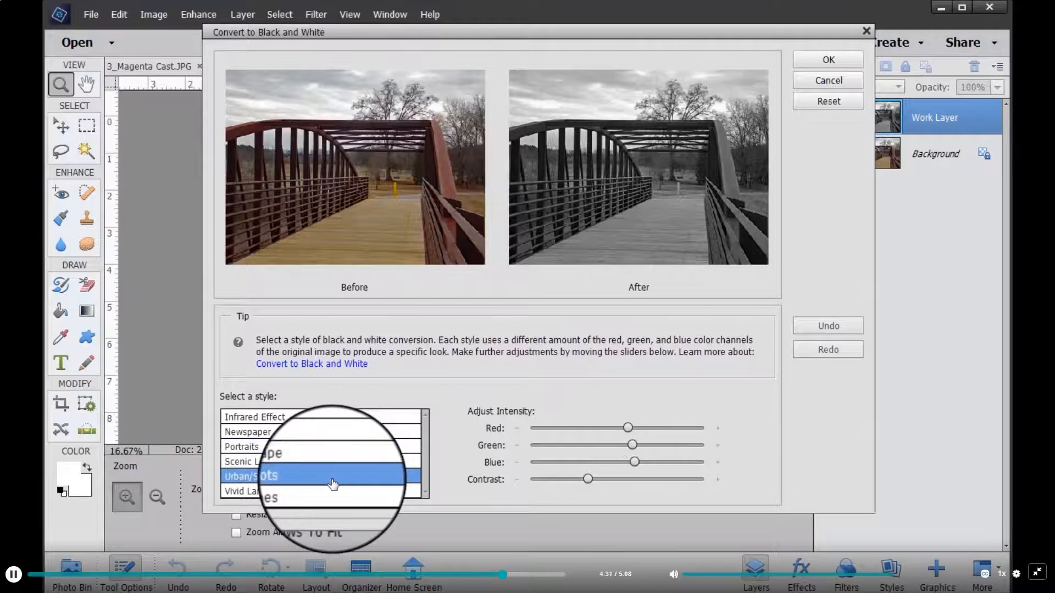
Choose the Vivid Landscapes style, raise the contrast slightly, and apply the black-and-white conversion
click(335, 493)
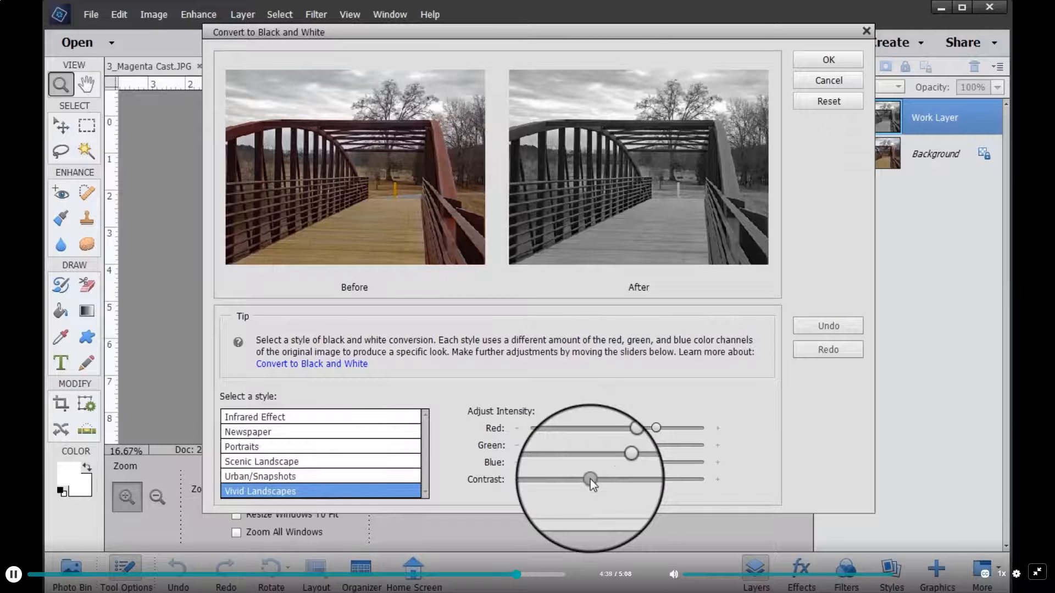
drag(590, 479, 592, 480)
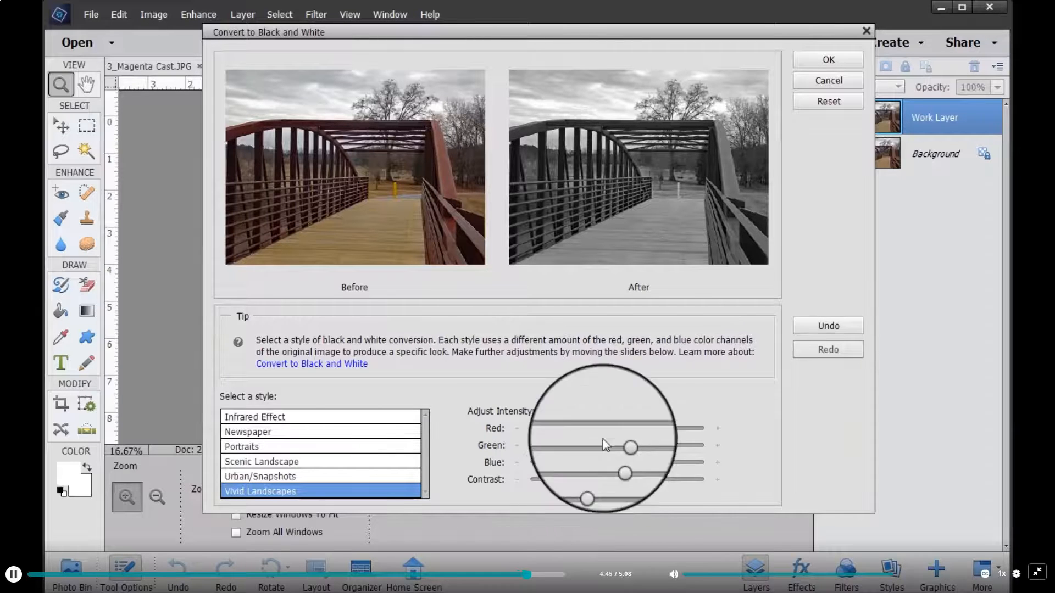
click(805, 60)
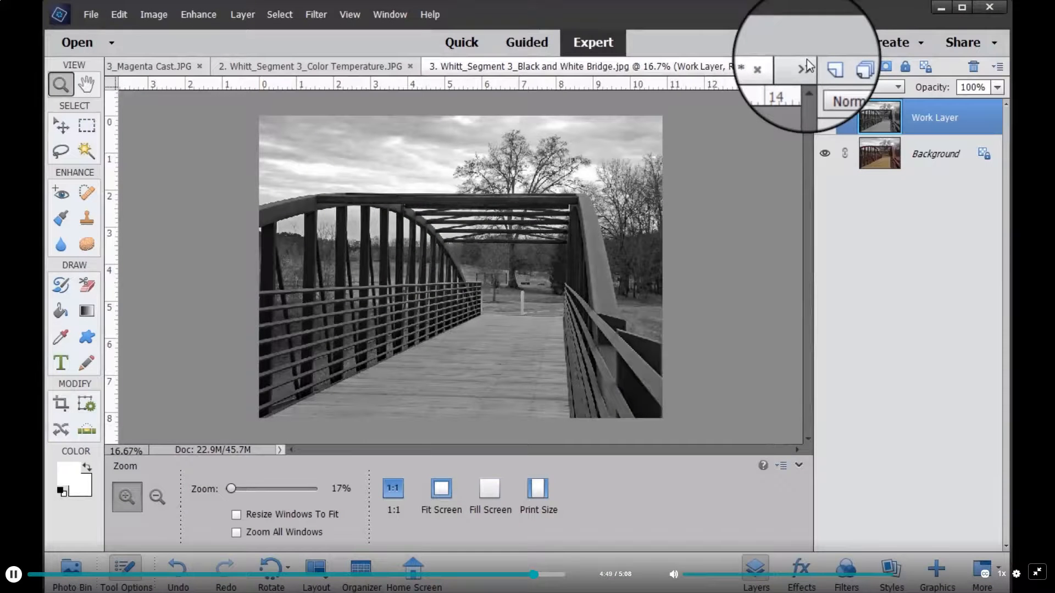